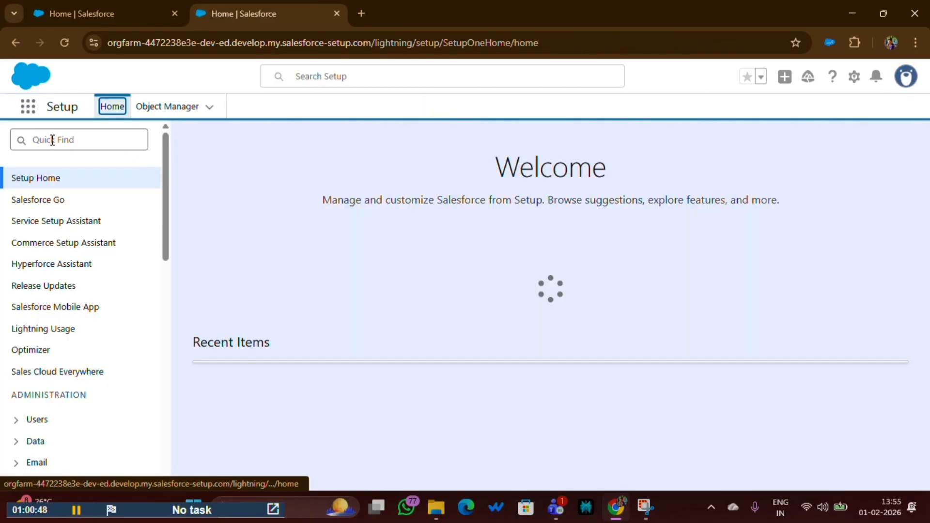
- Search Setup for "App Man" and open App Manager
left_click(52, 140)
type("A")
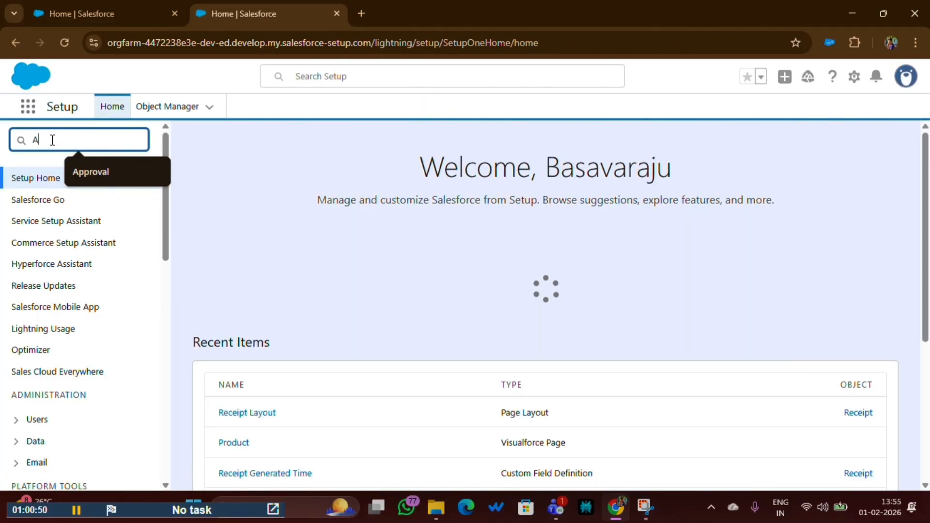
type("pp")
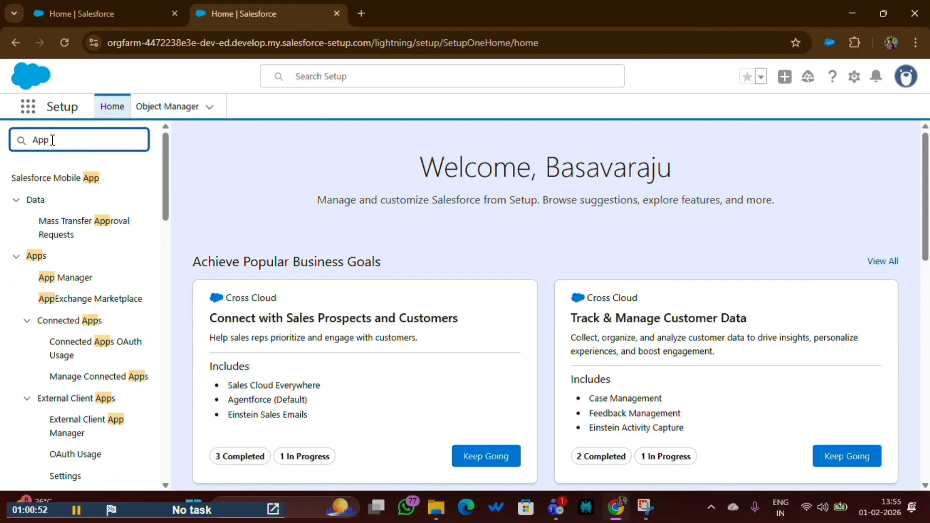
type(" Man")
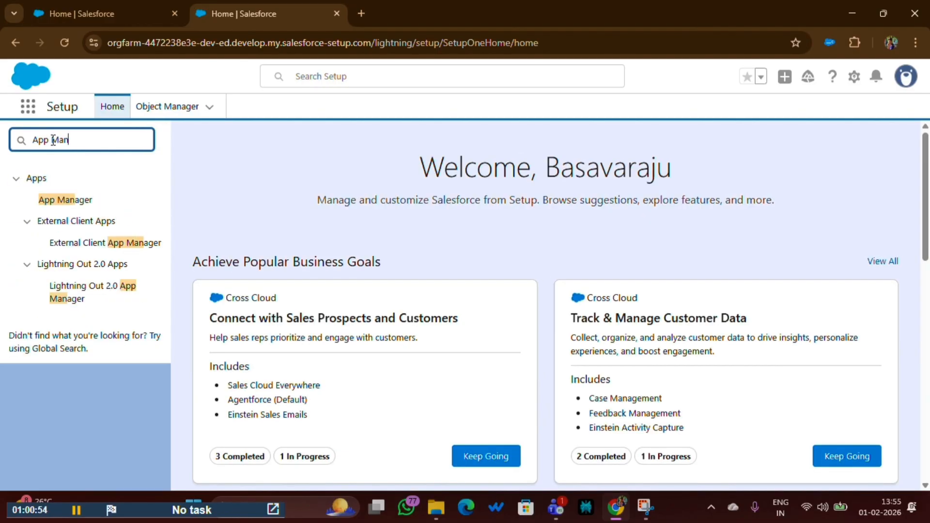
left_click(84, 204)
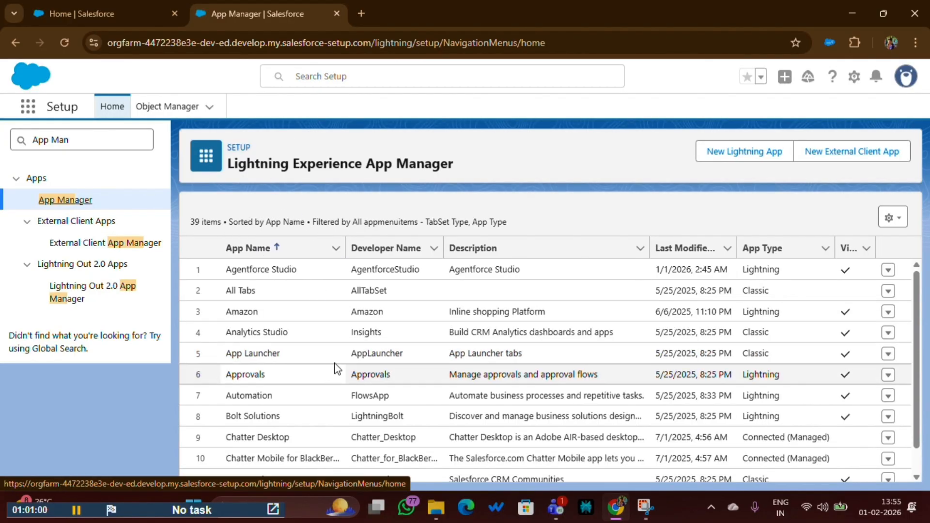
- Find the Lightning-type Sales app with developer name LightningSales in the app list and open it for editing
scroll(334, 373, "down", 2)
scroll(325, 378, "down", 3)
scroll(329, 404, "up", 5)
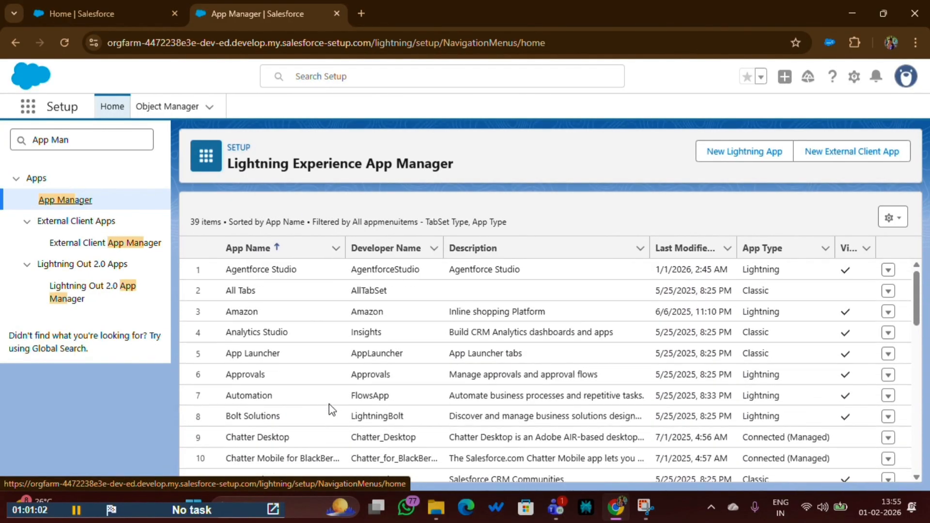
scroll(290, 368, "down", 11)
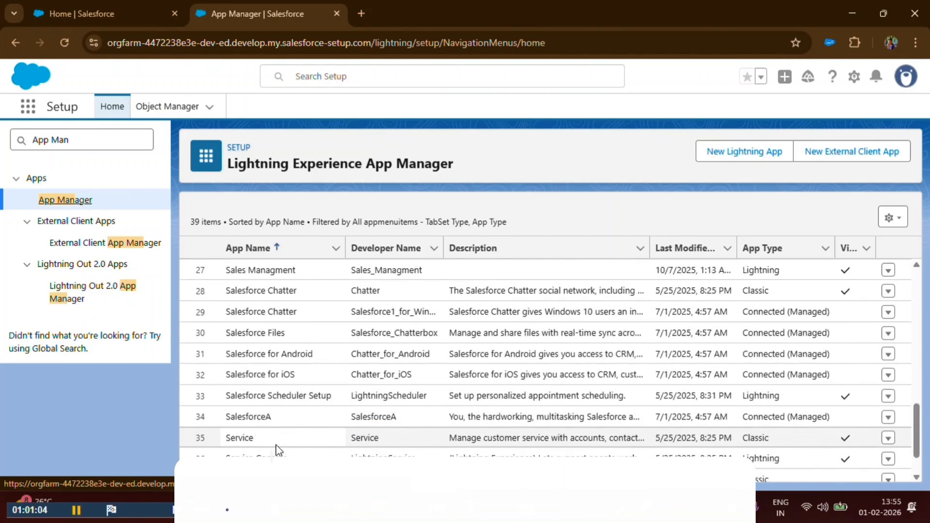
scroll(276, 446, "up", 5)
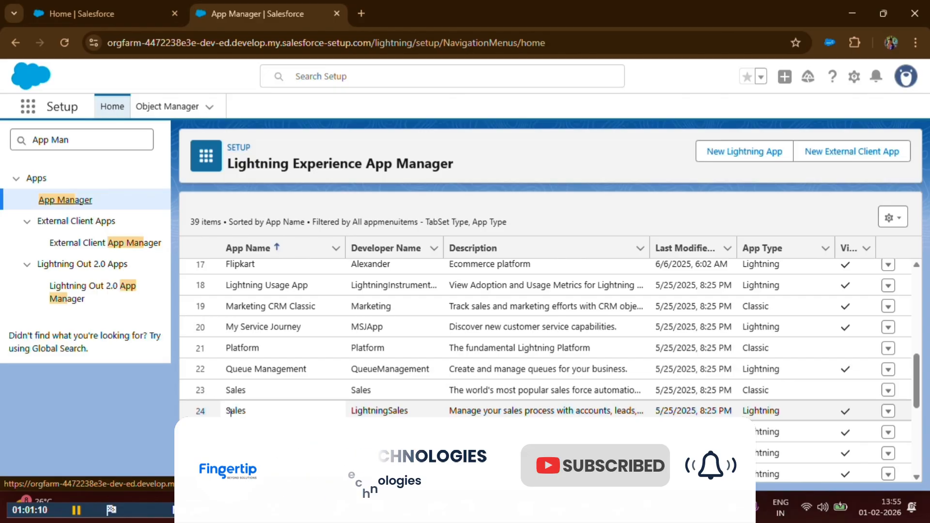
left_click_drag(223, 416, 807, 418)
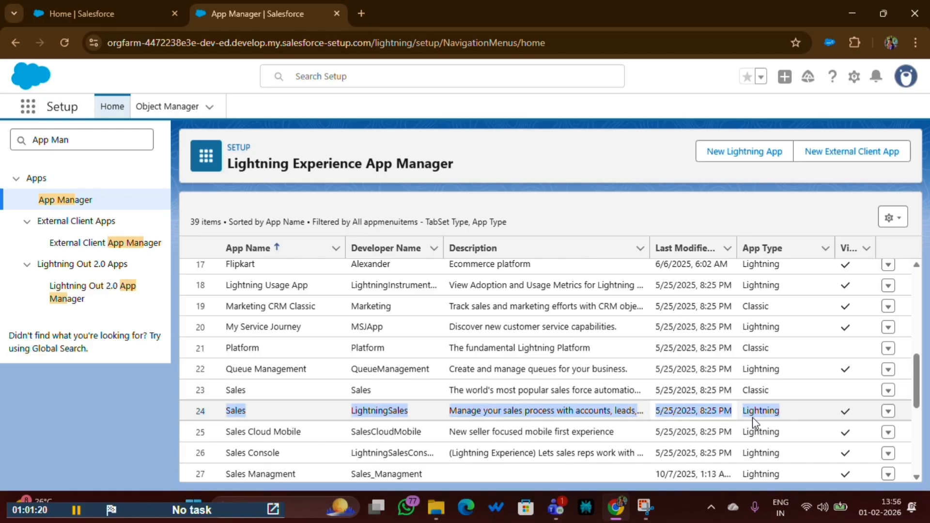
left_click(777, 410)
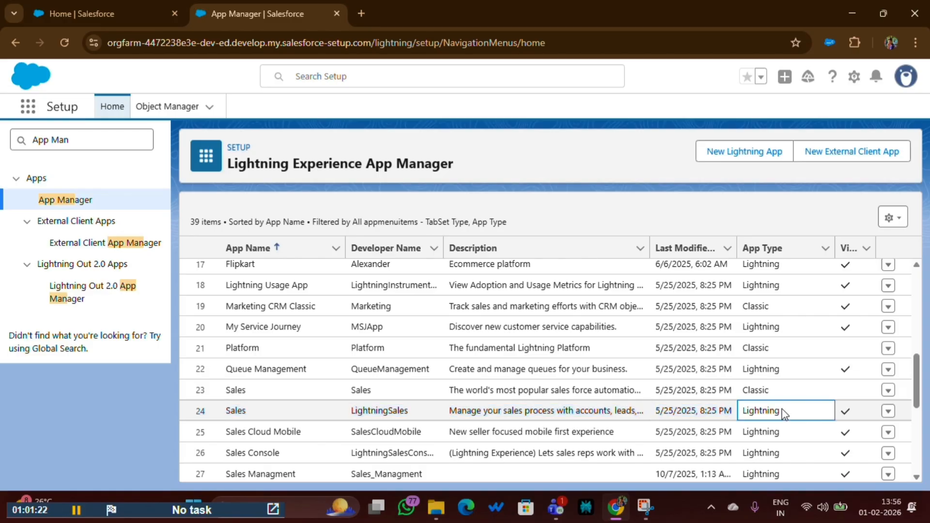
left_click(889, 412)
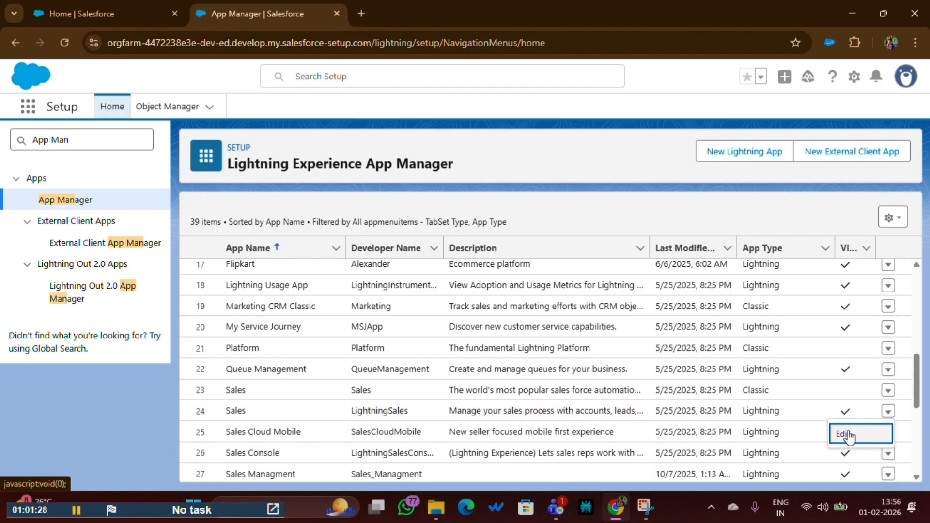
left_click(845, 434)
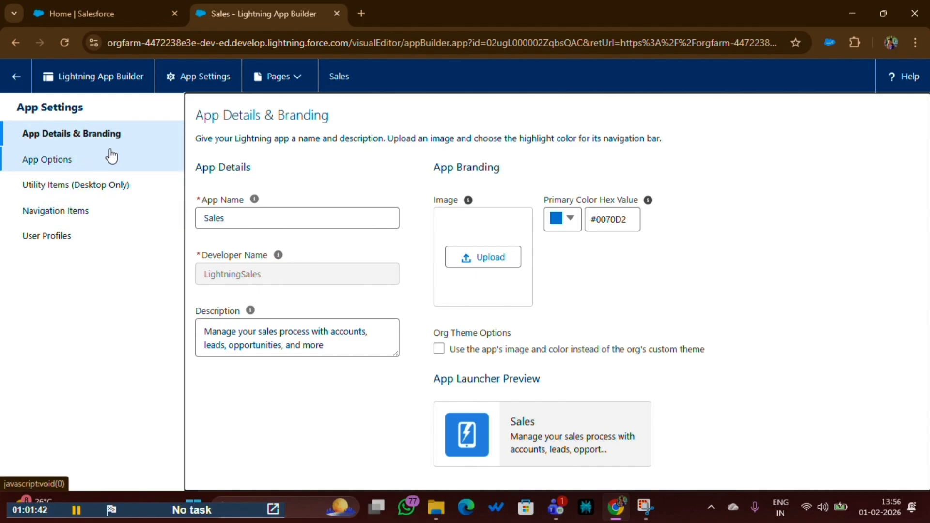
- Open the Sales app's Navigation Items settings and review the selected items
left_click(57, 213)
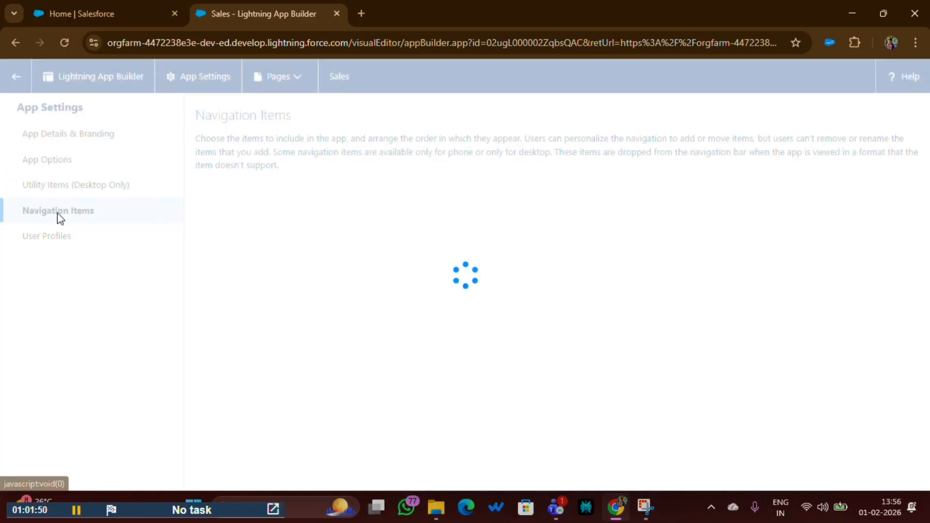
scroll(630, 351, "down", 5)
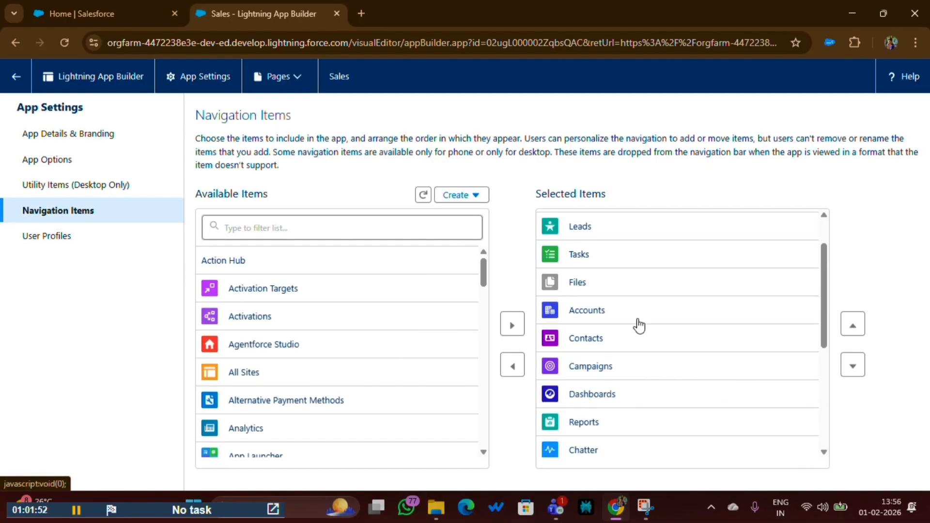
scroll(638, 348, "up", 5)
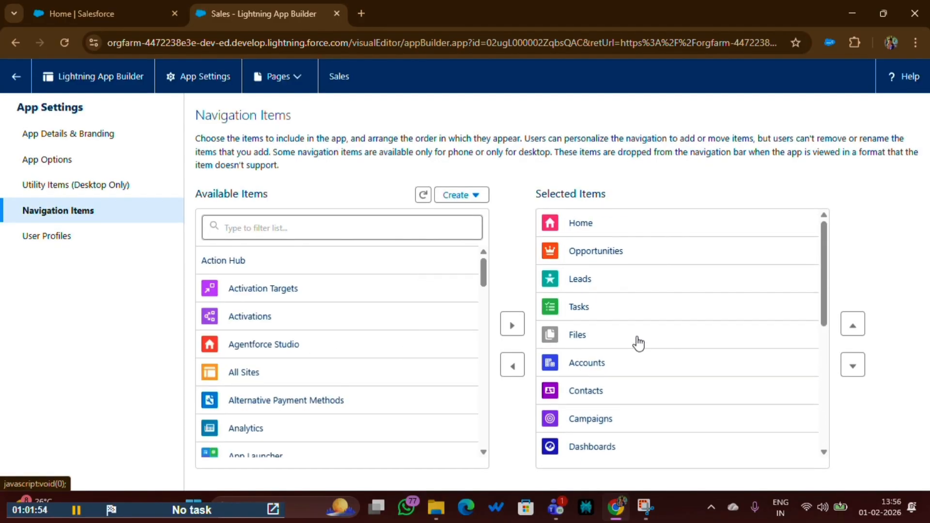
scroll(625, 330, "down", 5)
scroll(623, 350, "up", 3)
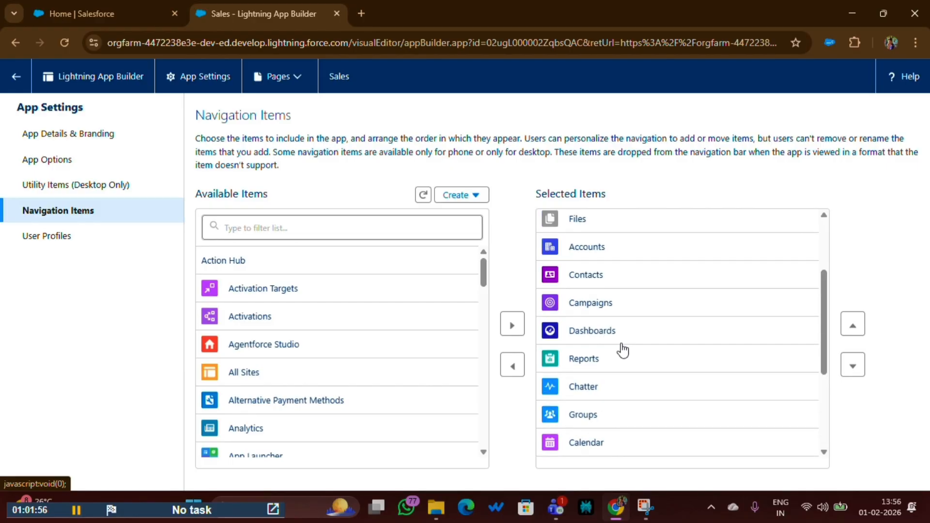
scroll(624, 350, "up", 2)
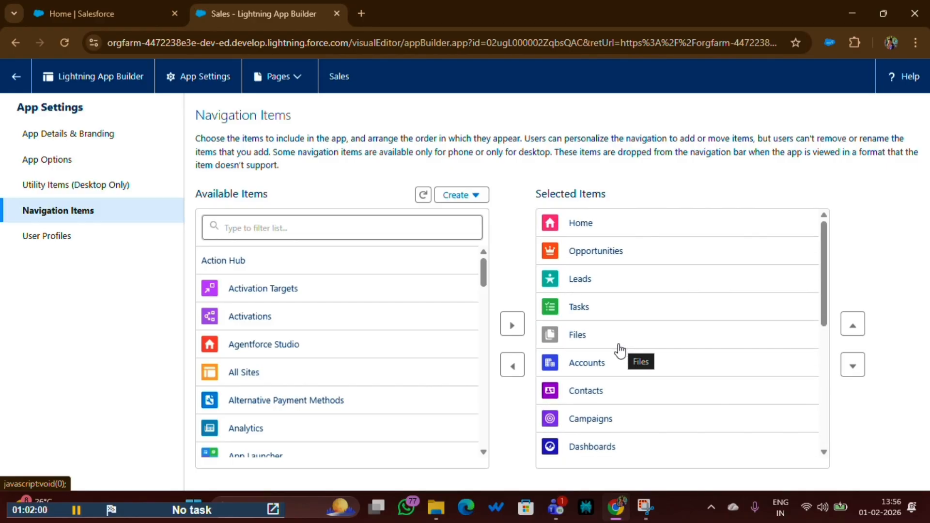
- Filter the available items by "Rece" and add Receipts to the Sales app's selected items
left_click(250, 225)
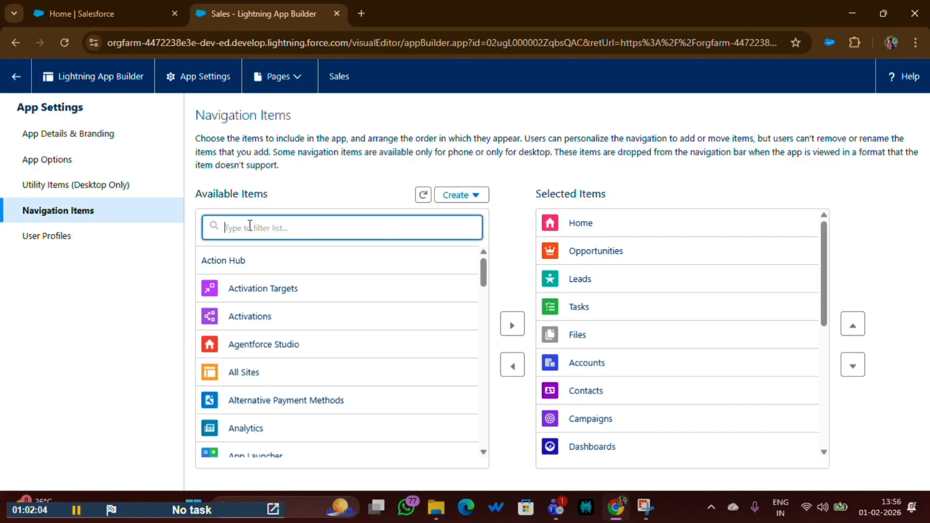
type("Rece")
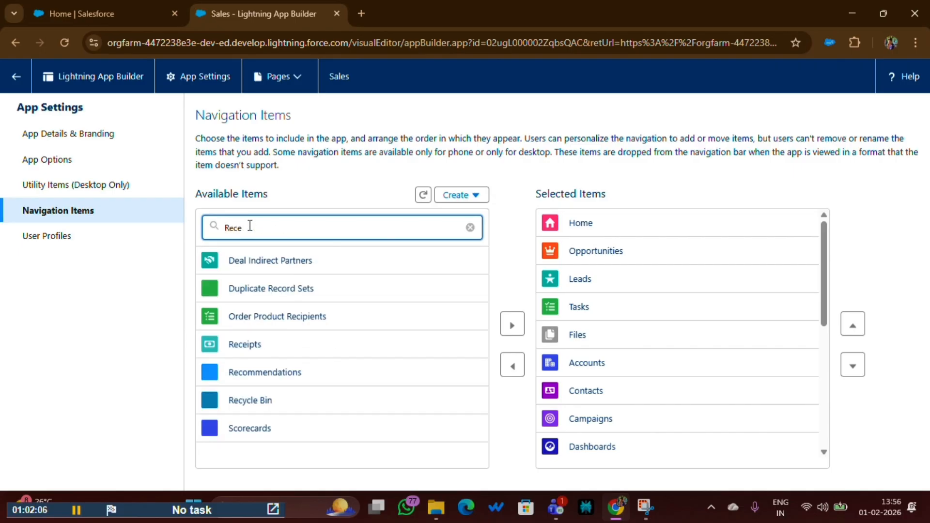
left_click(232, 261)
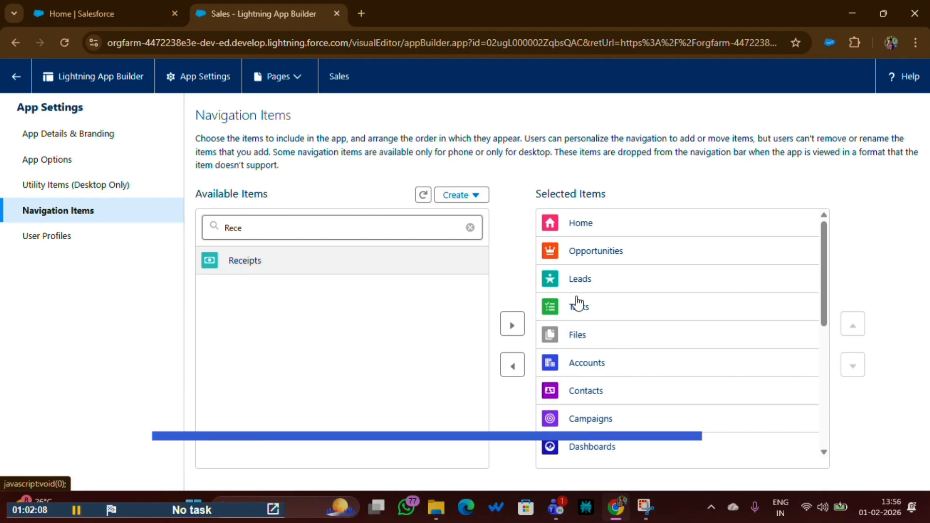
left_click(511, 324)
scroll(589, 359, "down", 5)
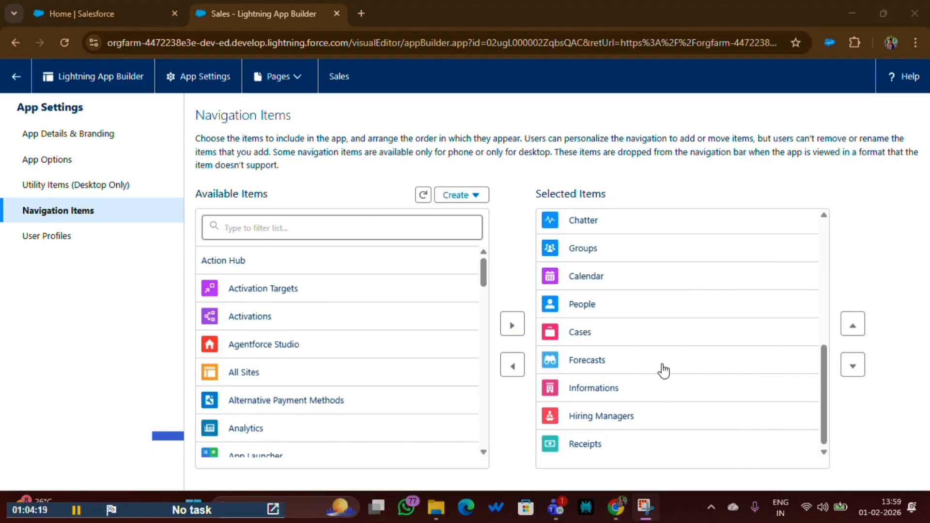
scroll(654, 368, "up", 6)
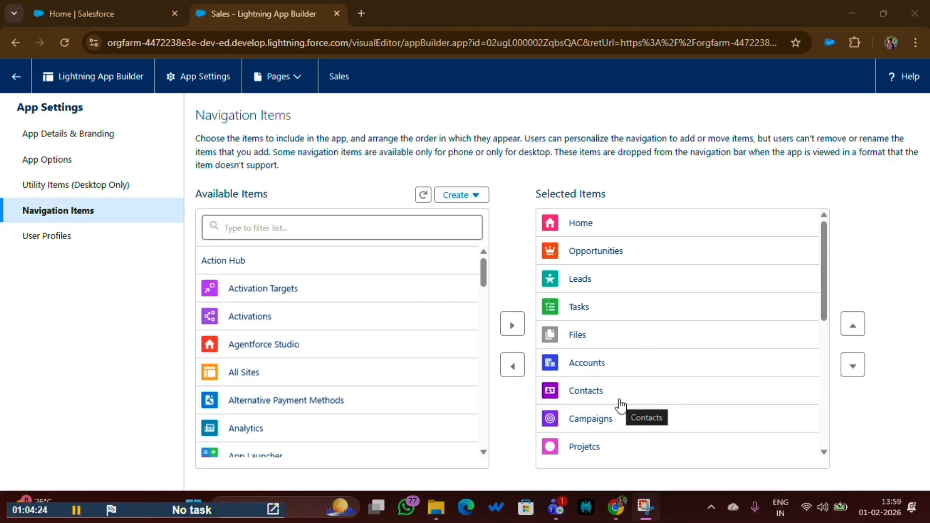
scroll(621, 406, "down", 6)
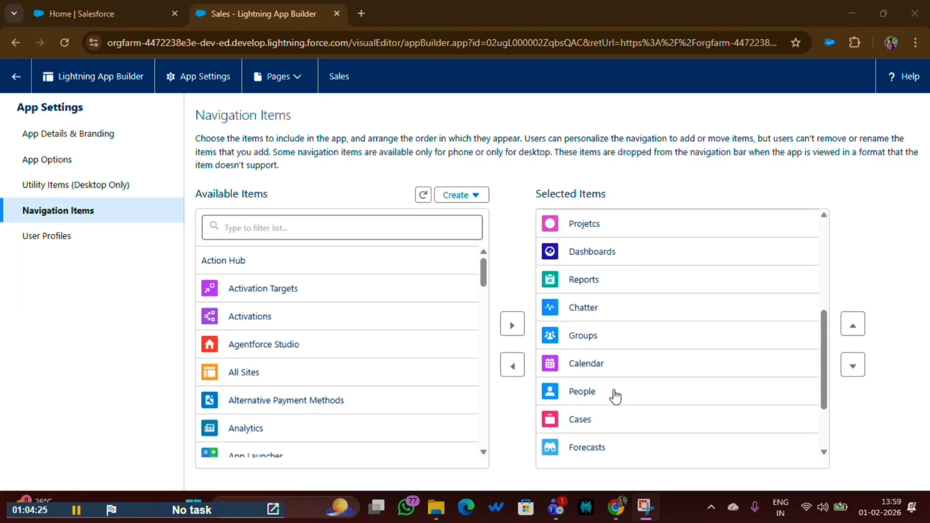
left_click(854, 328)
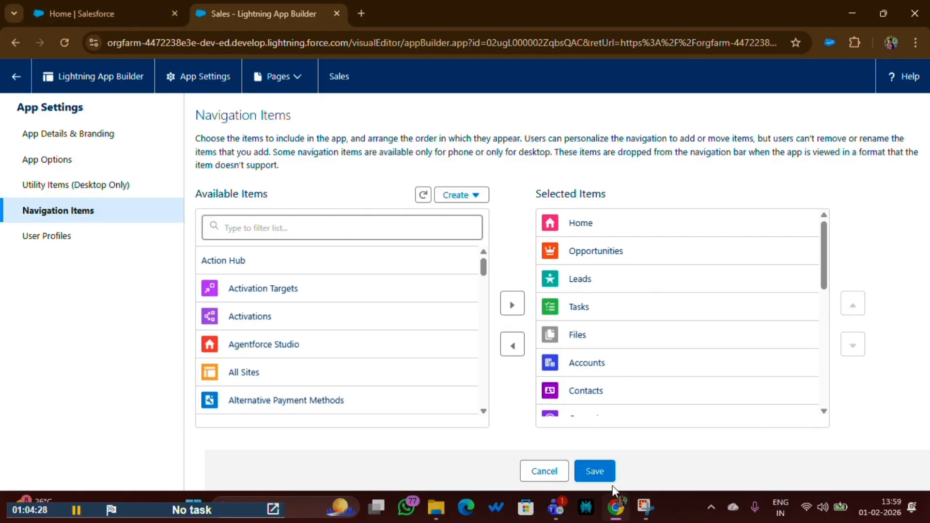
left_click(540, 477)
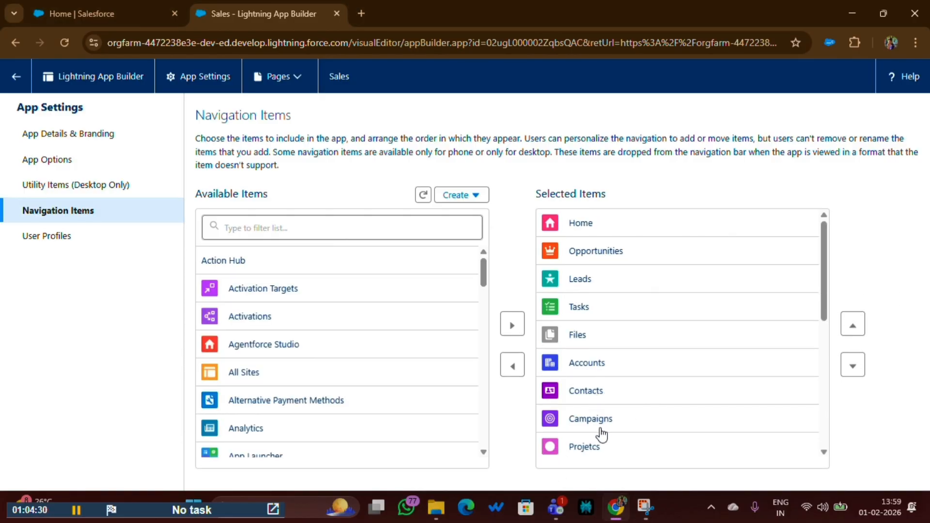
- Move Receipts up two places in the selected items, directly above Informations, and save the navigation items
scroll(601, 435, "down", 6)
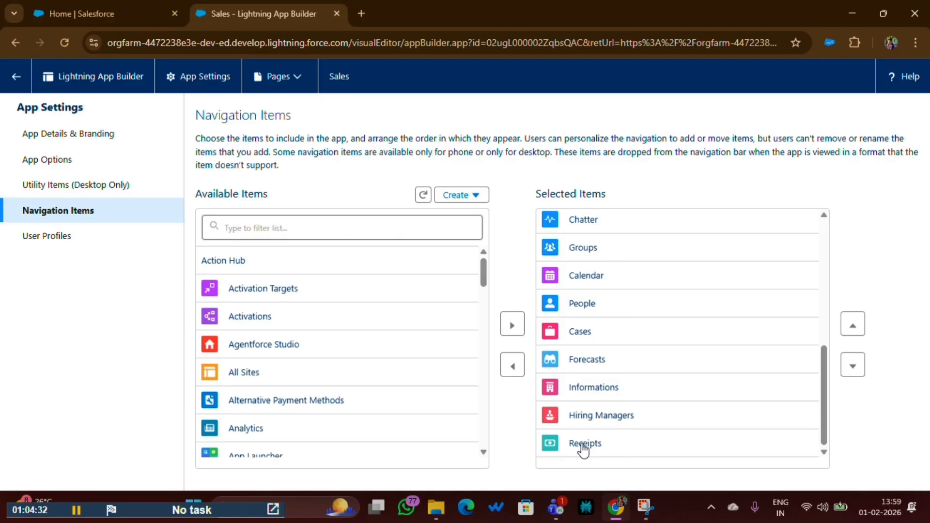
left_click(583, 449)
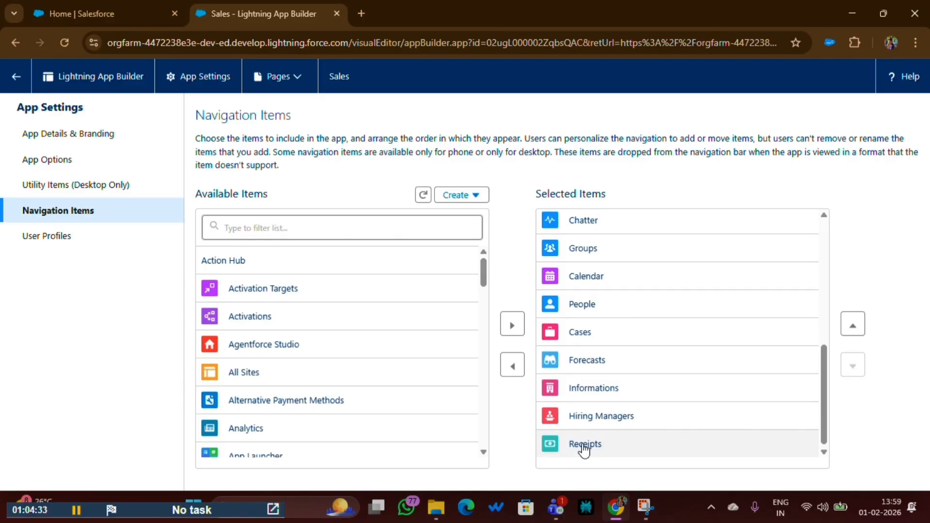
left_click(852, 333)
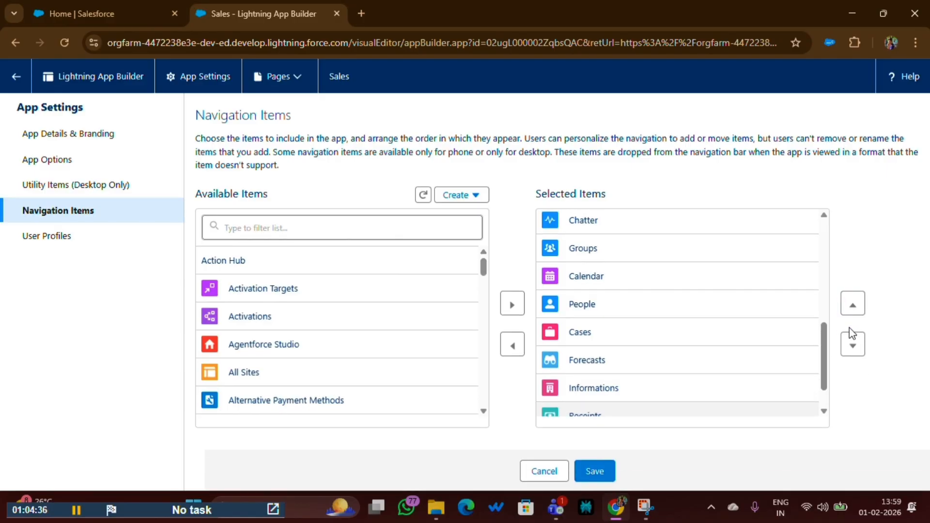
left_click(855, 309)
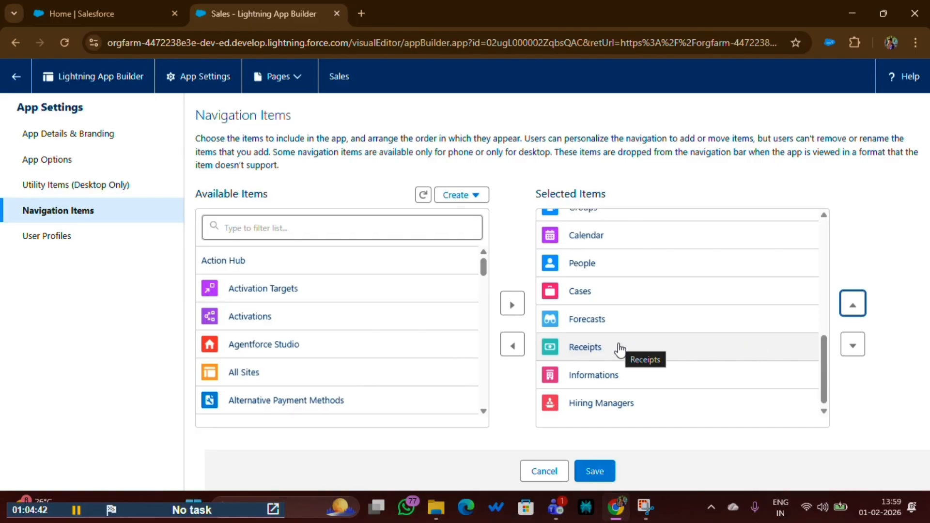
left_click(587, 473)
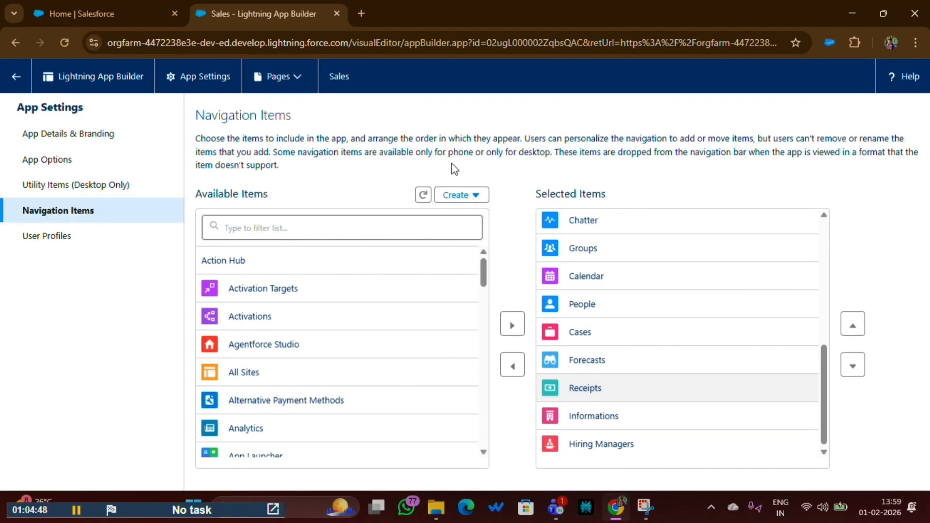
- Reload the Sales app page in the other browser tab and show its Receipts list without the developer tools
left_click(141, 15)
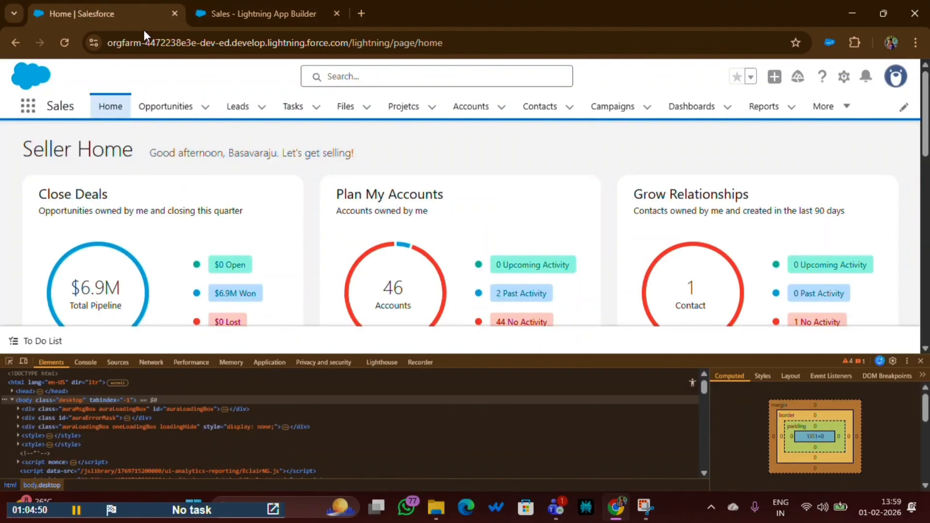
right_click(256, 77)
left_click(297, 375)
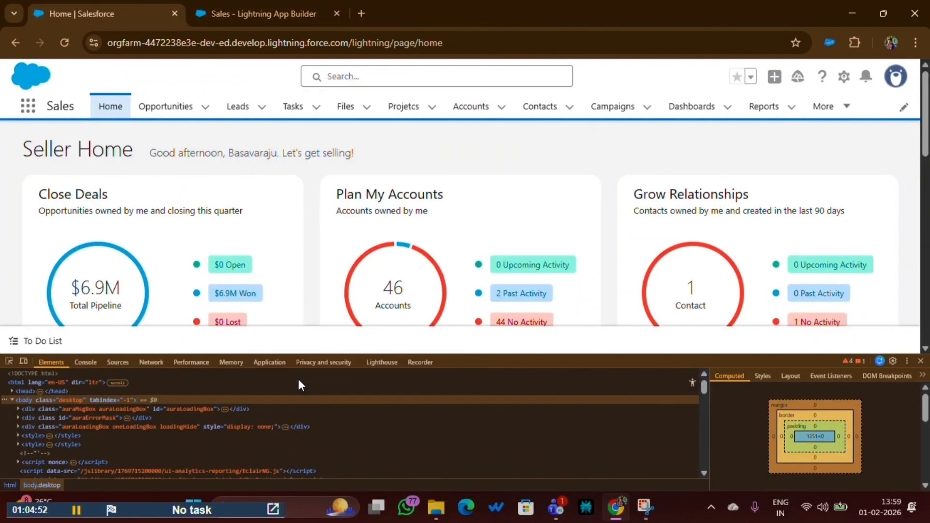
right_click(57, 45)
left_click(85, 109)
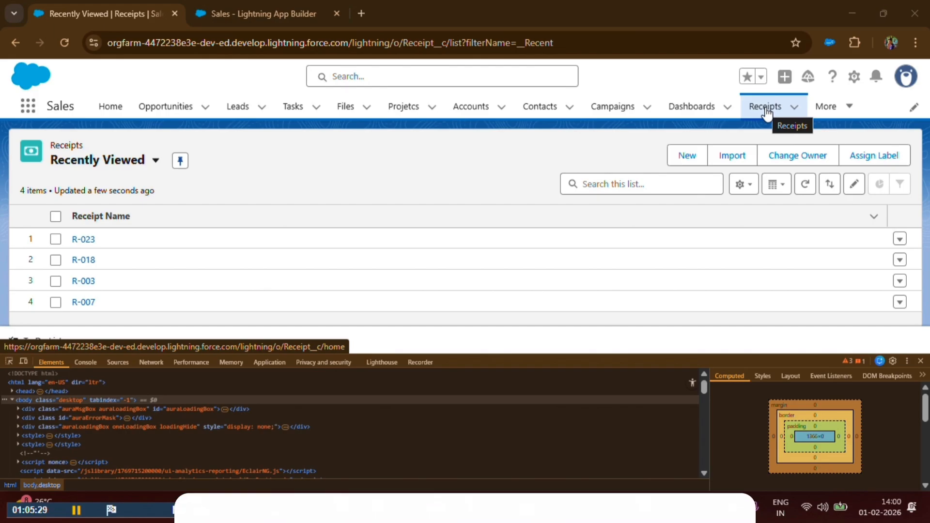
left_click(921, 361)
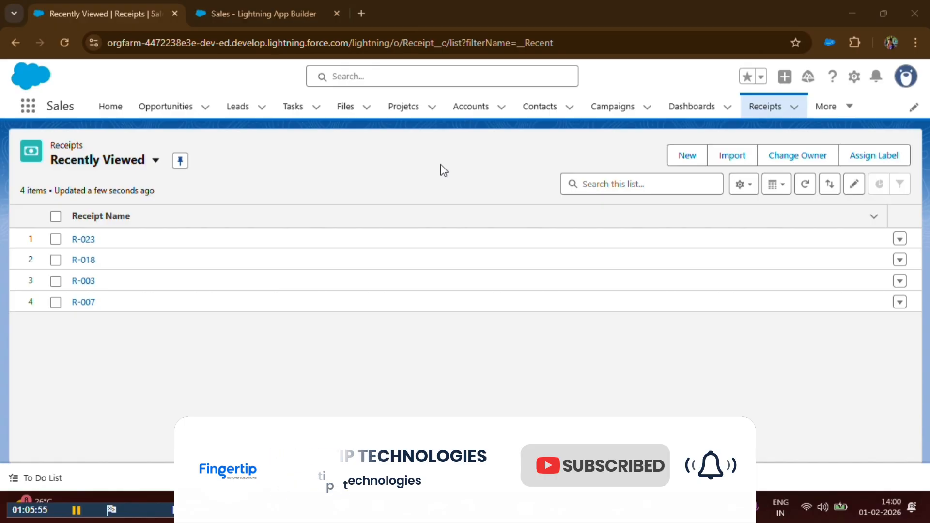
- Open the personal navigation editor of the Sales app and list all available items that can be added
left_click(913, 109)
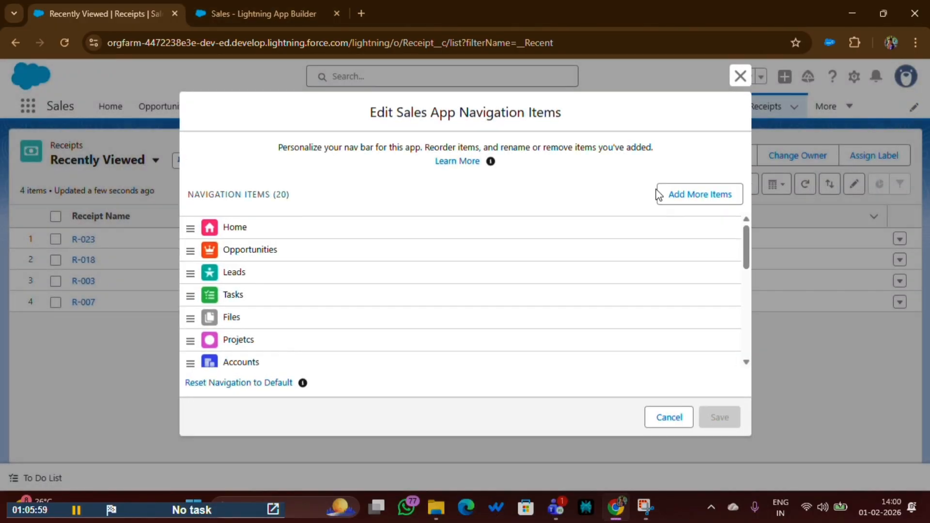
left_click_drag(368, 116, 579, 127)
left_click(567, 127)
scroll(311, 303, "down", 4)
left_click(711, 200)
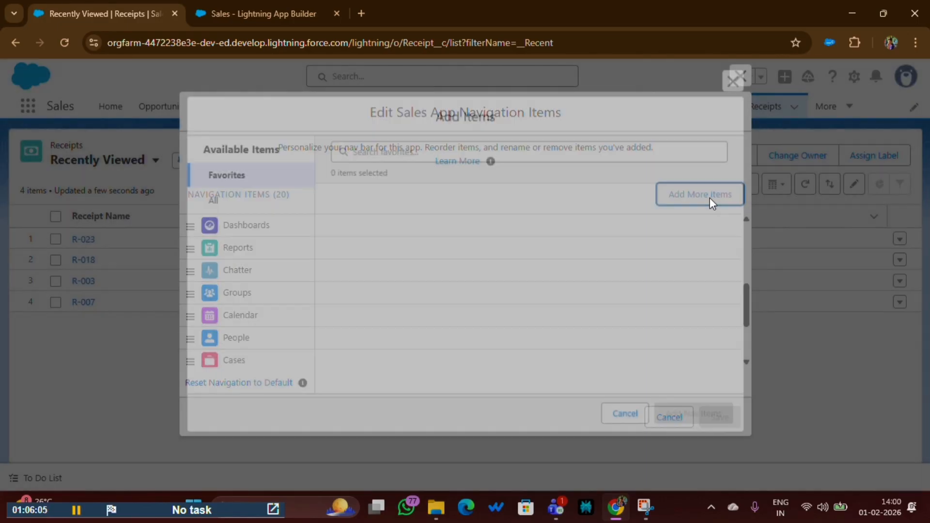
left_click(229, 199)
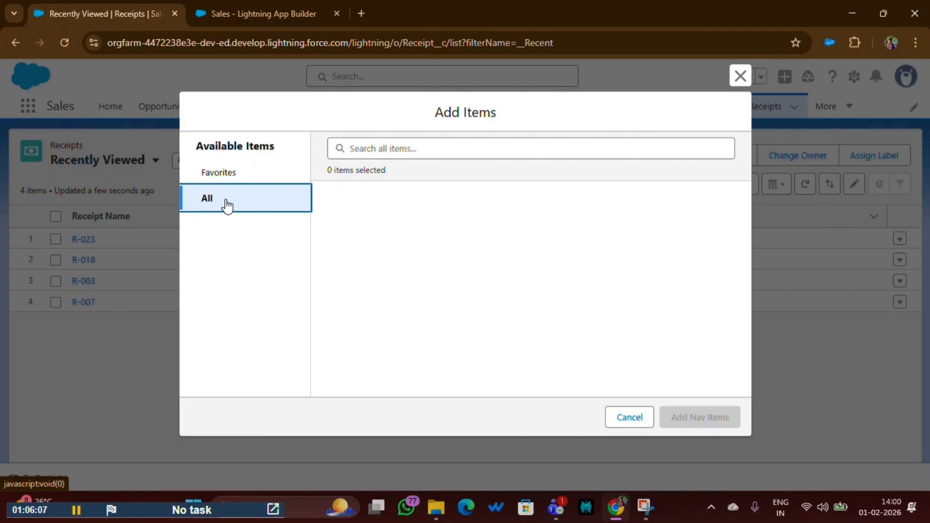
- Select Brokers among all available items and add it to the Sales app's navigation items
scroll(431, 271, "down", 5)
scroll(416, 290, "up", 5)
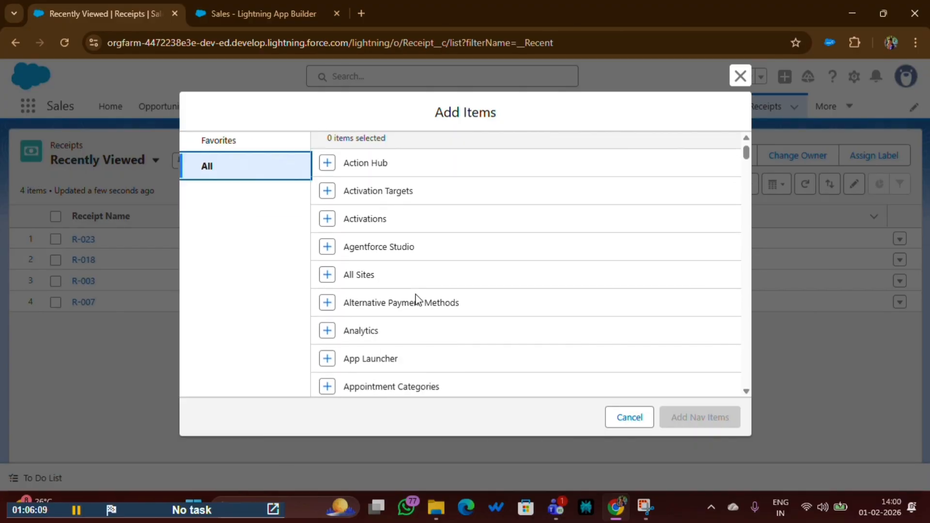
scroll(391, 271, "down", 10)
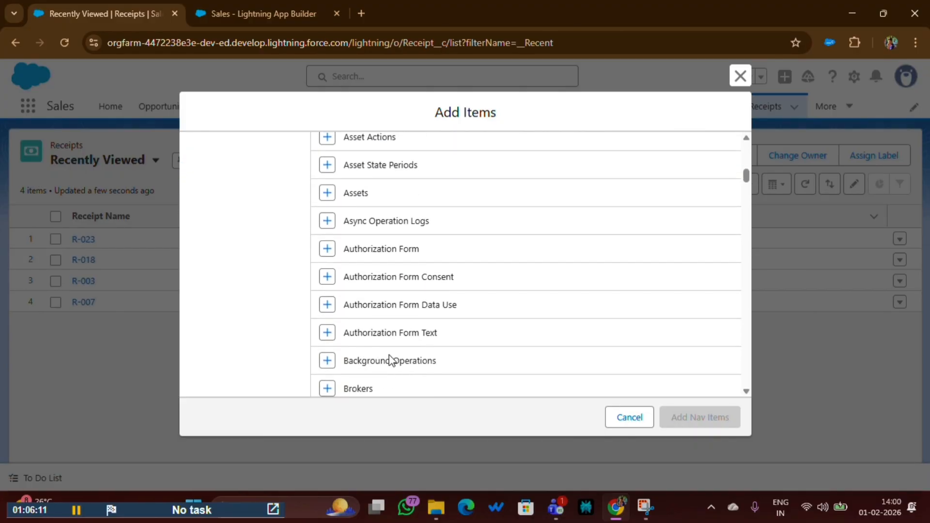
scroll(368, 344, "up", 5)
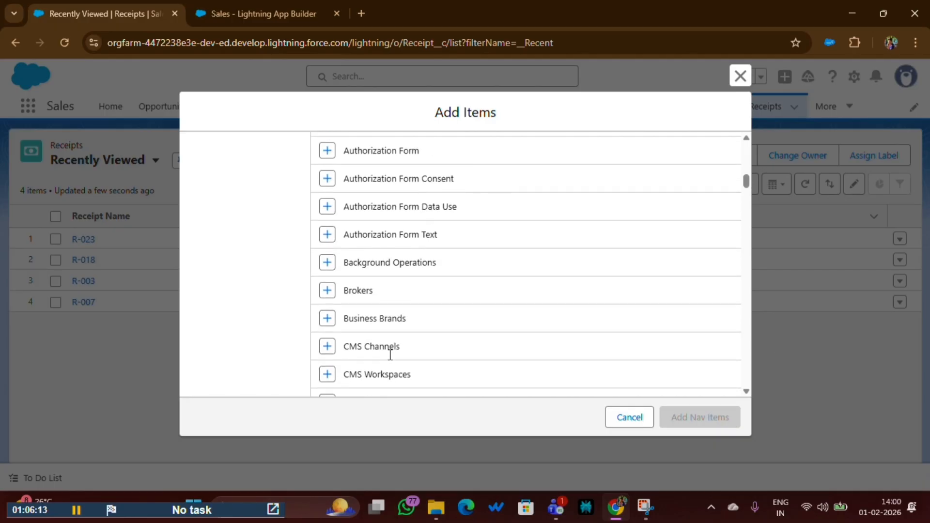
left_click(327, 320)
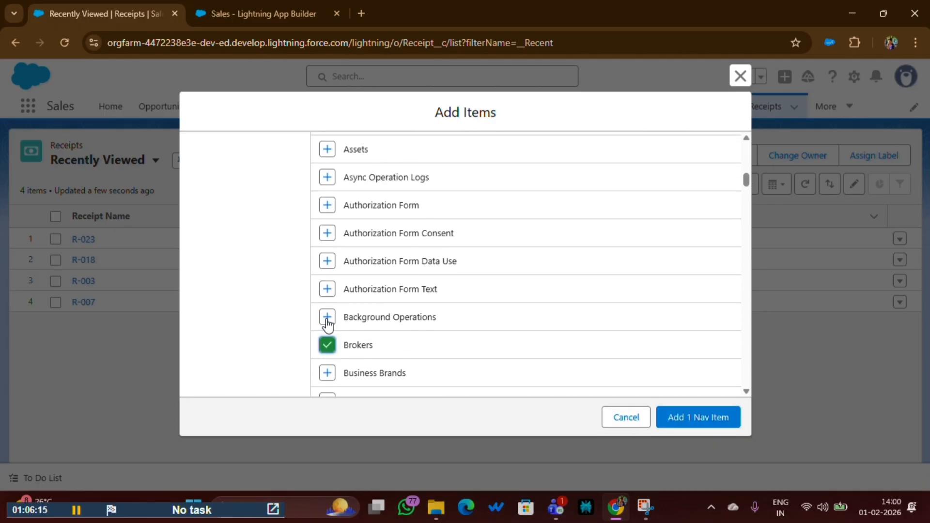
left_click(693, 426)
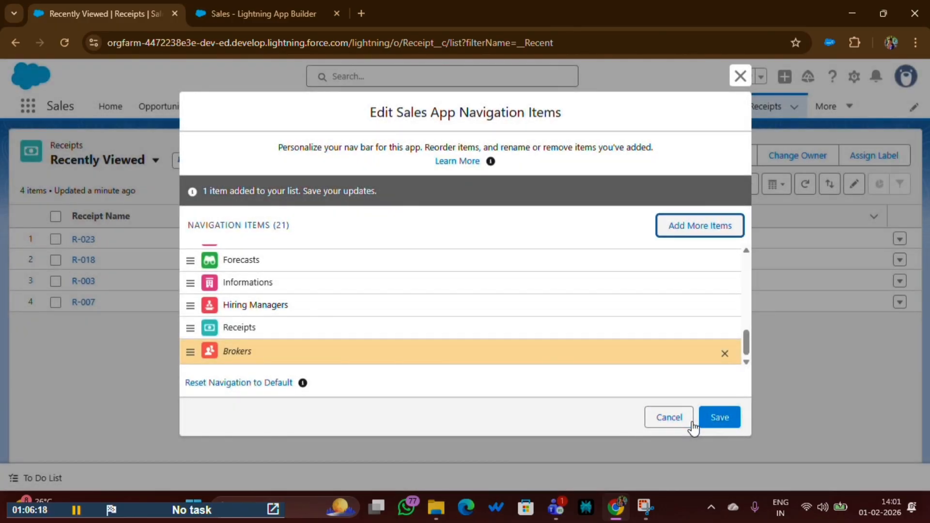
- Save the edited navigation items and open Brokers from the Sales navigation bar
left_click(712, 420)
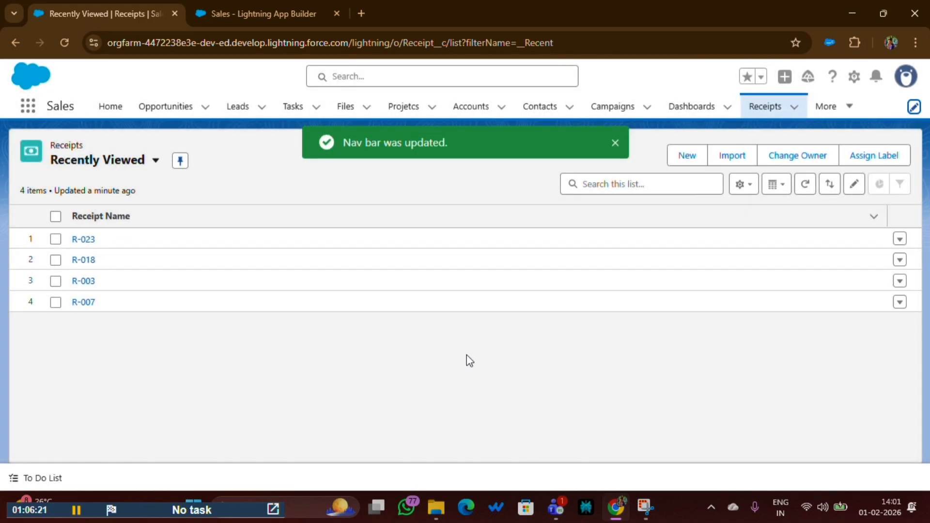
left_click(827, 106)
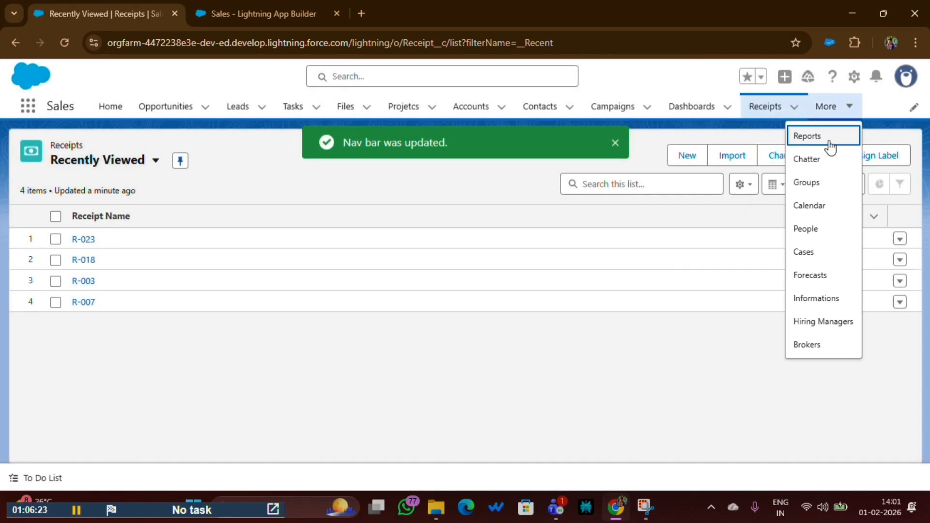
left_click(815, 346)
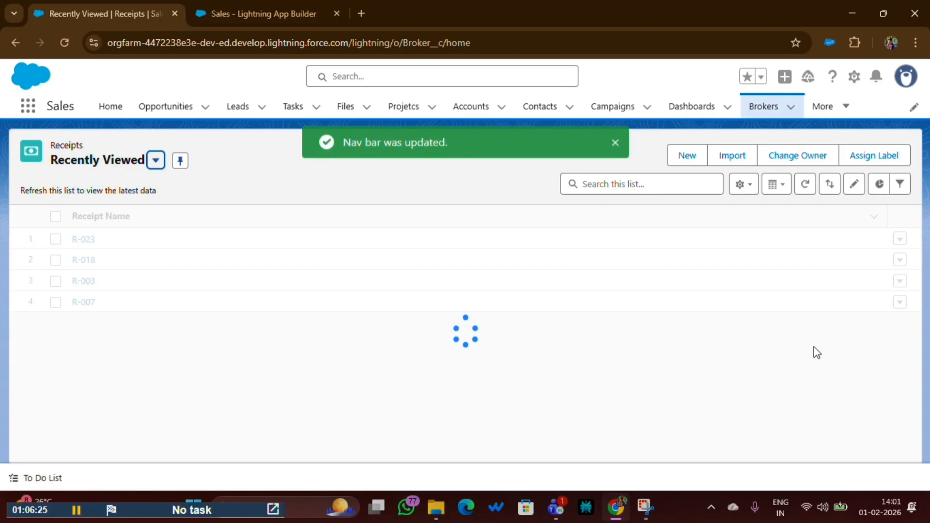